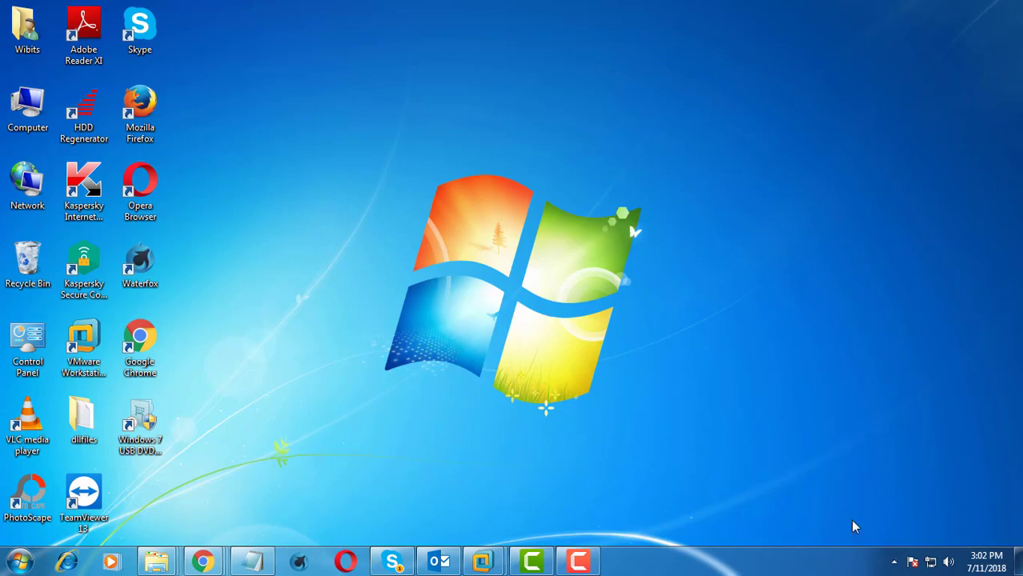
Step: Open the Local Area Connection's properties via Network and Sharing Center's adapter settings
right_click(931, 561)
left_click(931, 549)
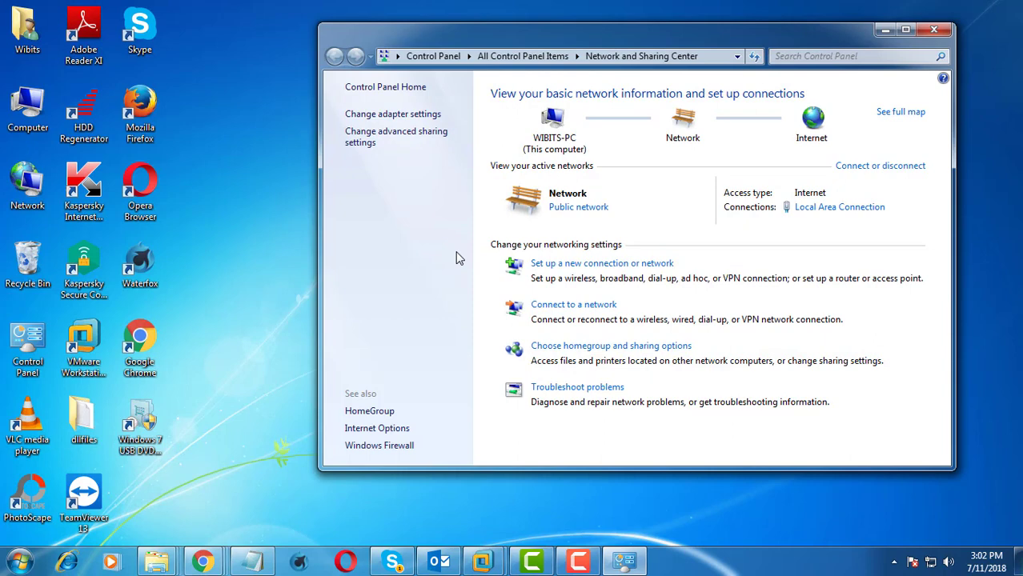
left_click(409, 116)
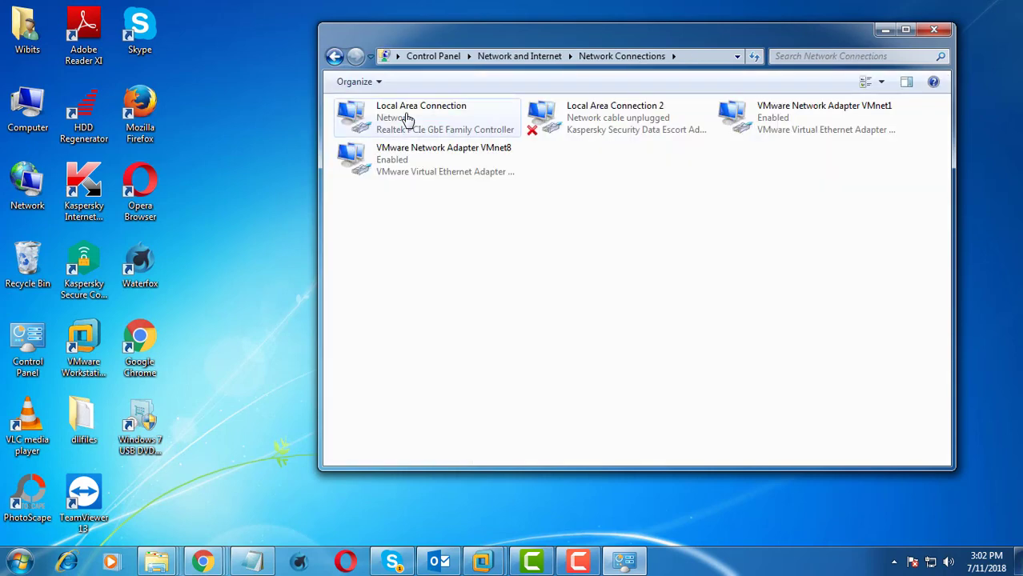
left_click(407, 117)
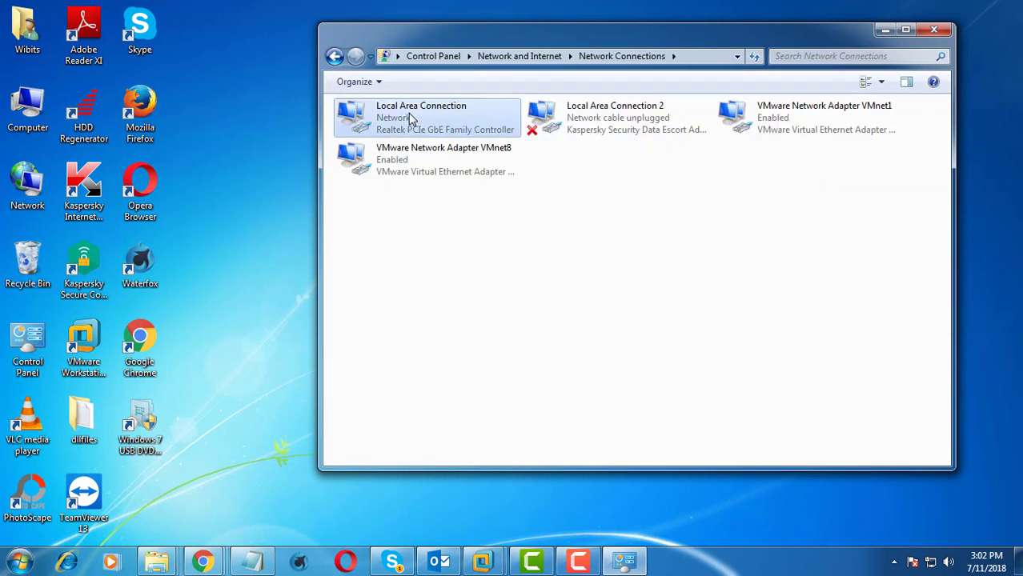
right_click(432, 122)
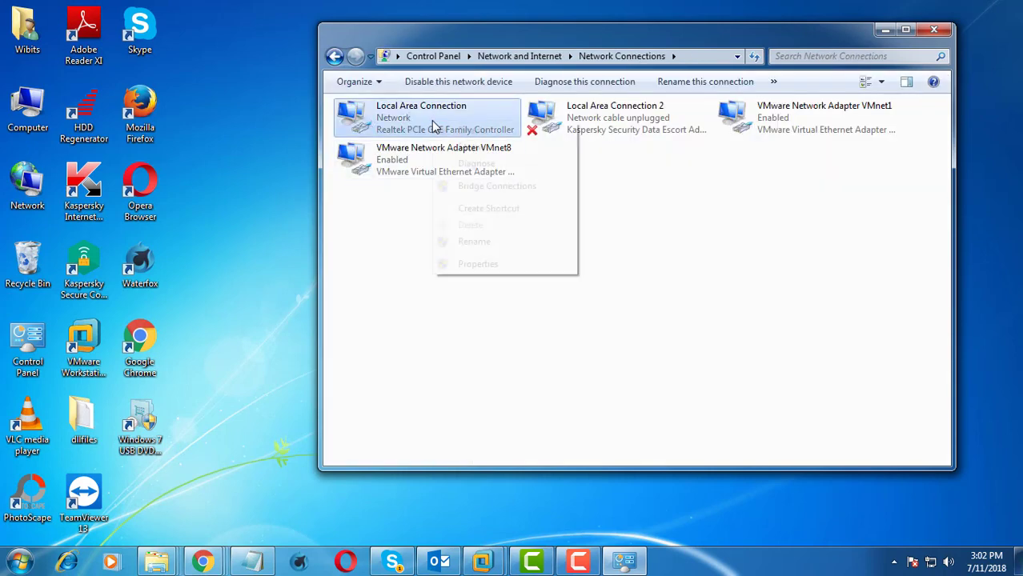
left_click(480, 264)
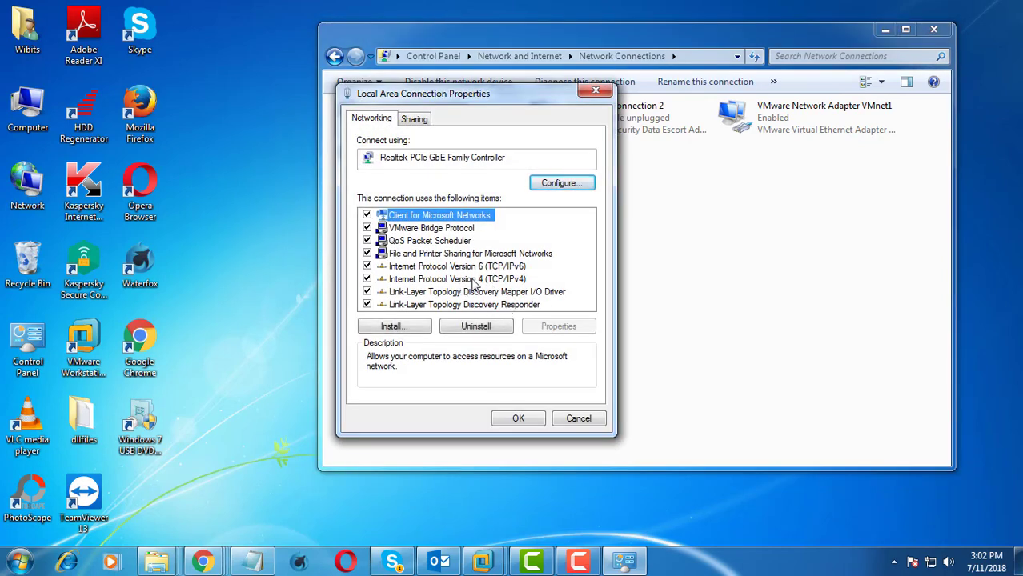
Step: Check the static IPv4 address 192.168.2.242 and close both dialogs unchanged
double_click(476, 279)
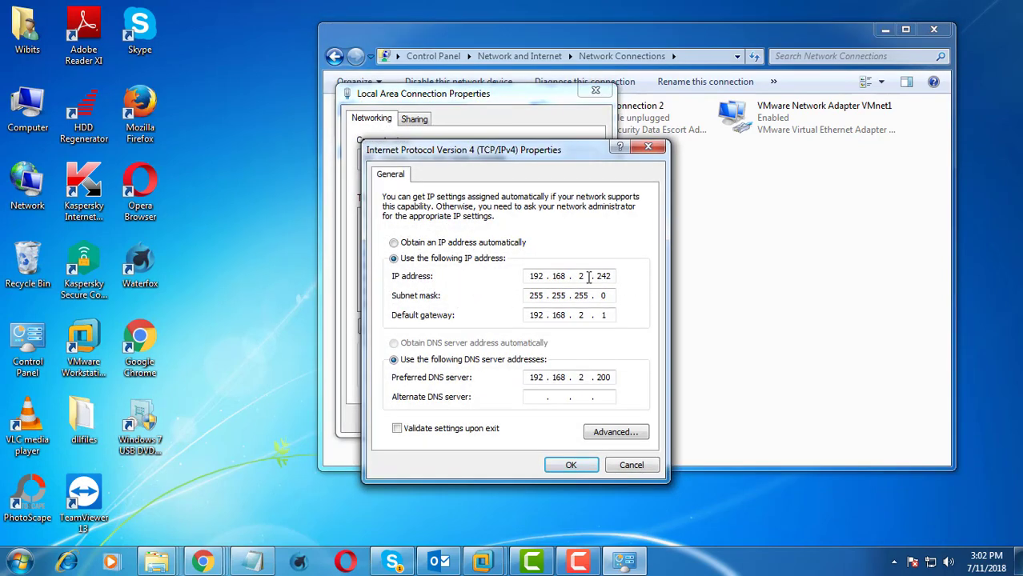
double_click(601, 277)
left_click(632, 466)
left_click(578, 419)
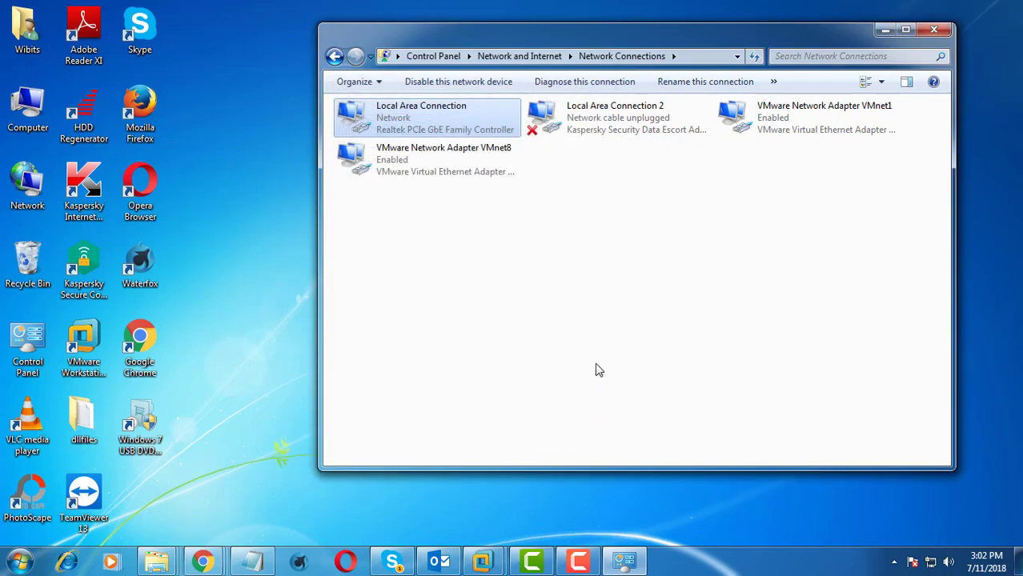
Step: Turn on file and printer sharing in advanced sharing settings, save, and close the window
left_click(333, 56)
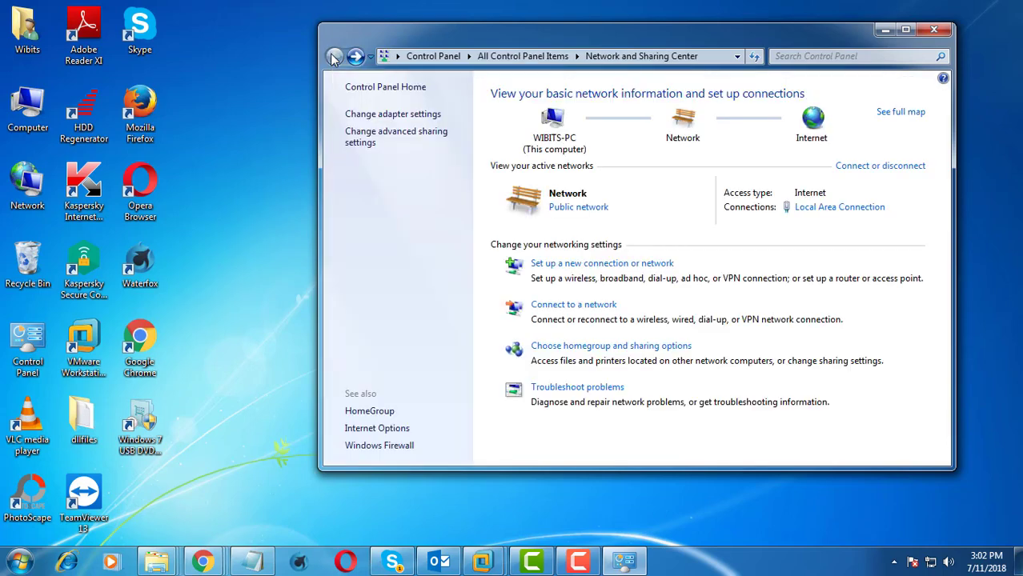
left_click(356, 138)
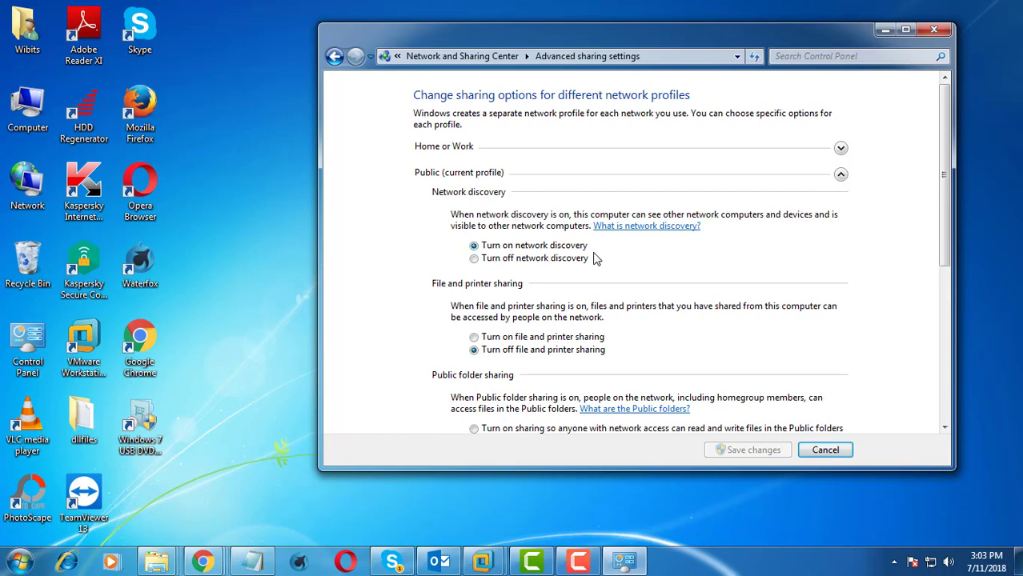
left_click(485, 338)
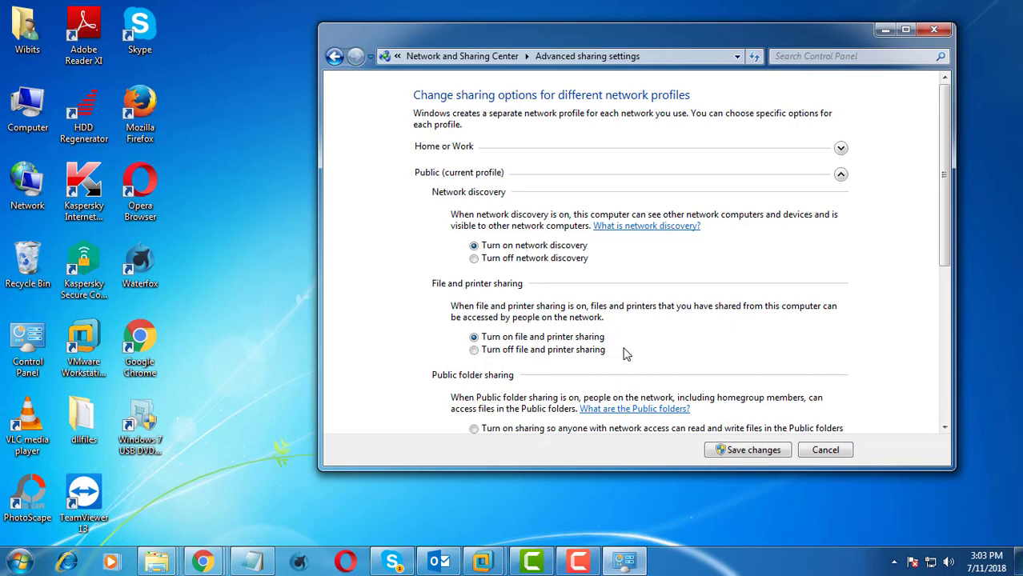
left_click(740, 453)
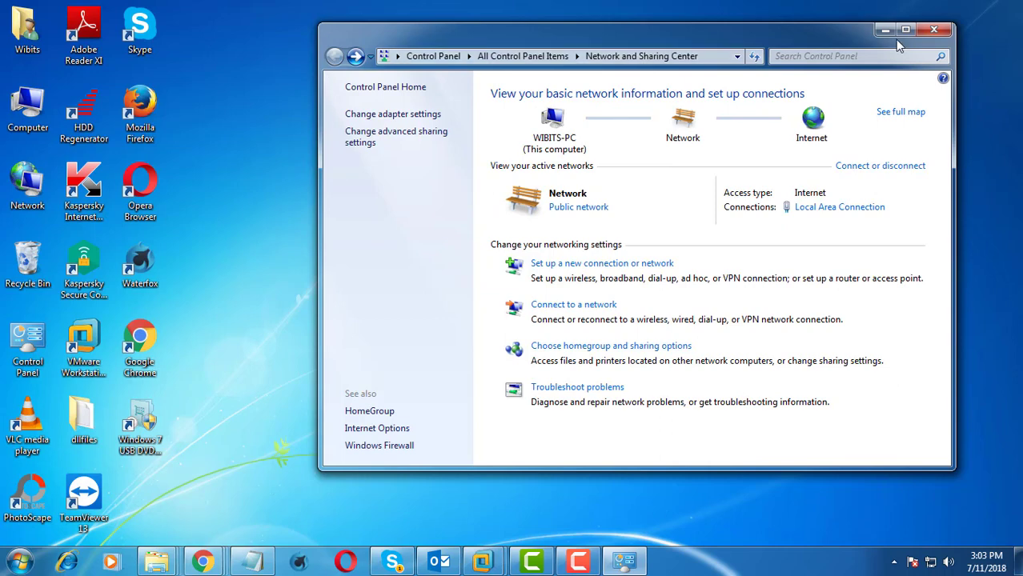
left_click(934, 30)
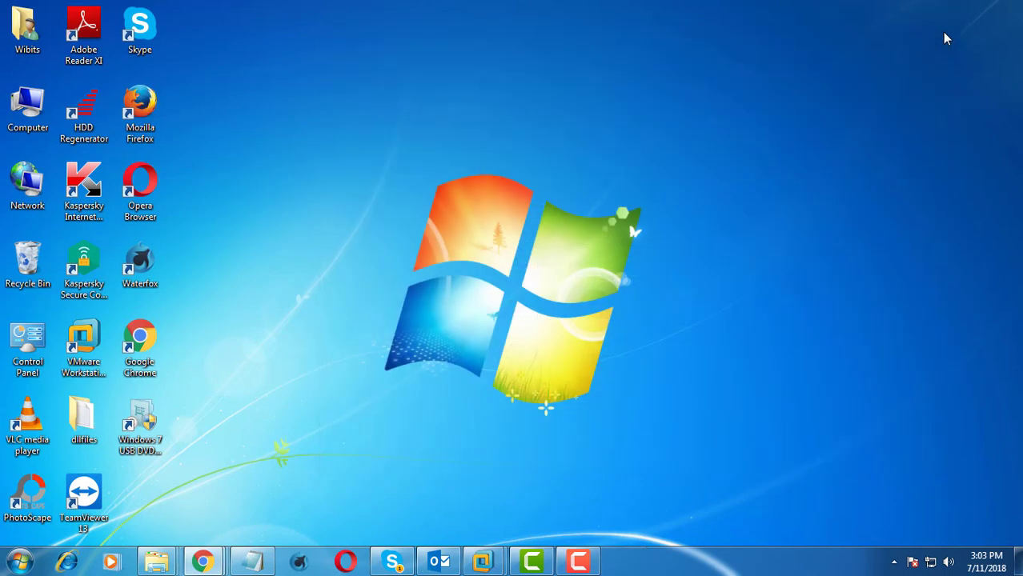
Step: Start adding a local printer from Devices and Printers on the existing LPT1 port
left_click(20, 561)
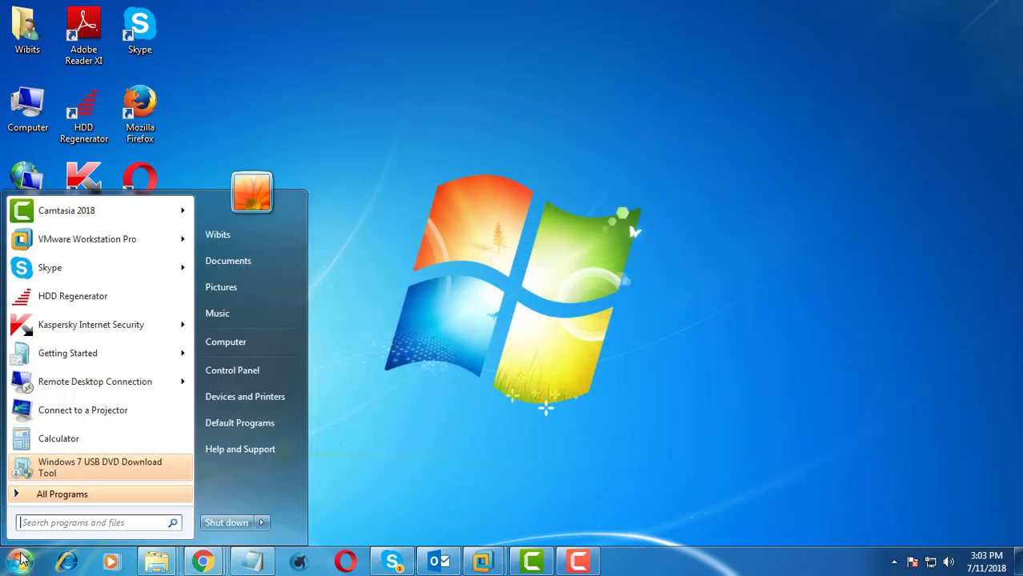
left_click(249, 398)
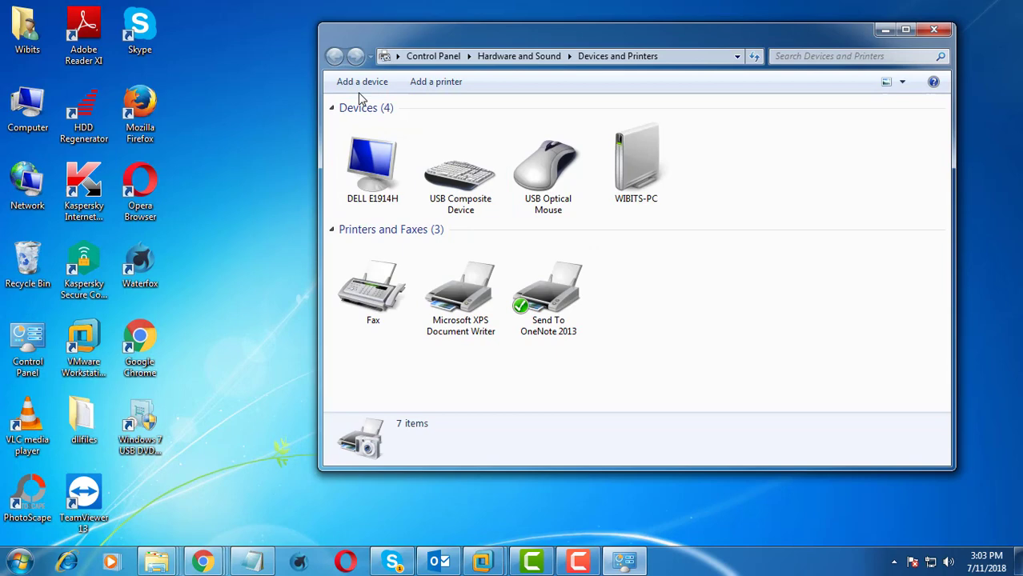
left_click(437, 90)
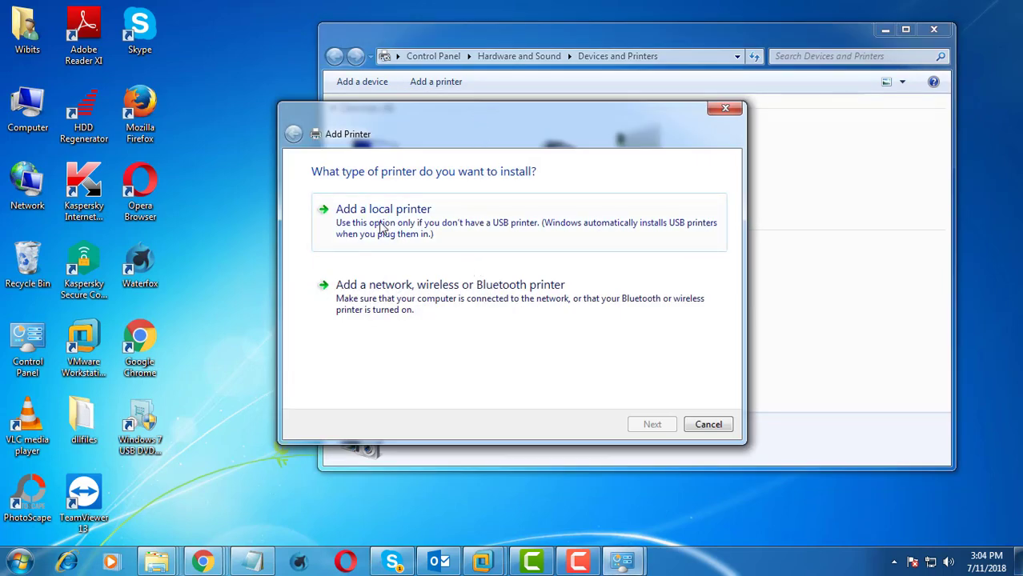
left_click(431, 226)
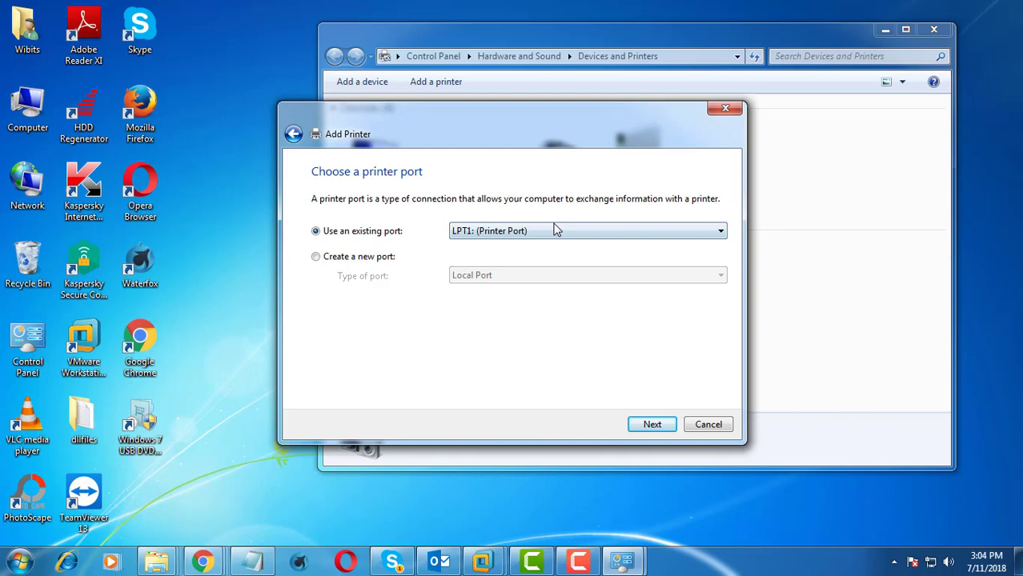
left_click(652, 424)
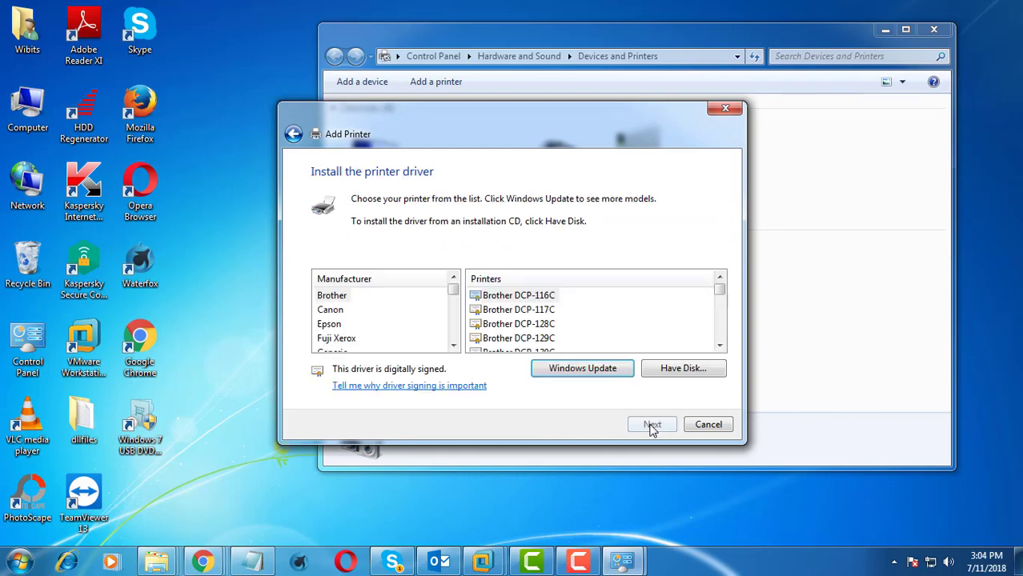
Step: Choose the Canon LBP3910/3930 driver under the Canon manufacturer
left_click(330, 312)
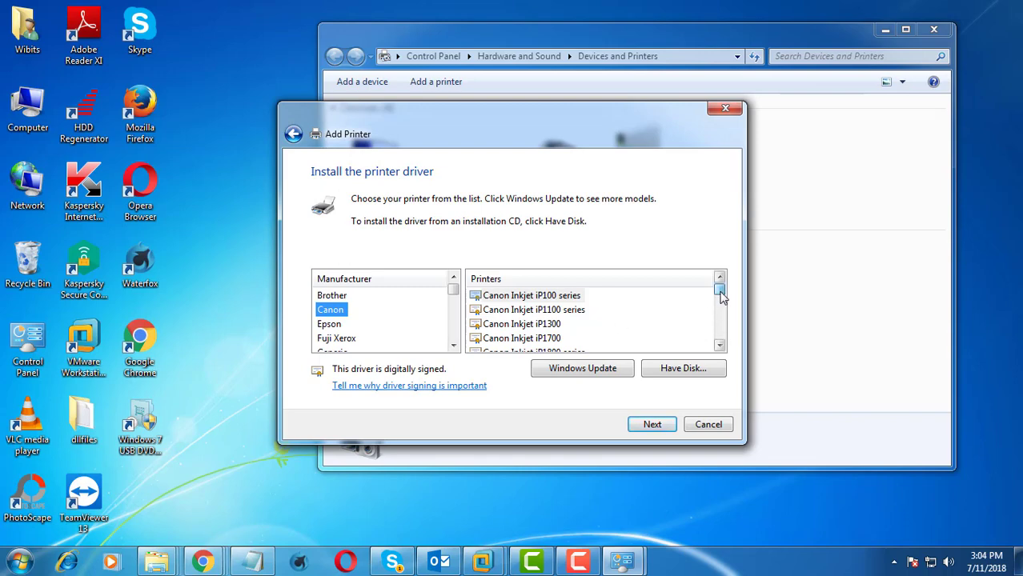
left_click_drag(720, 295, 720, 338)
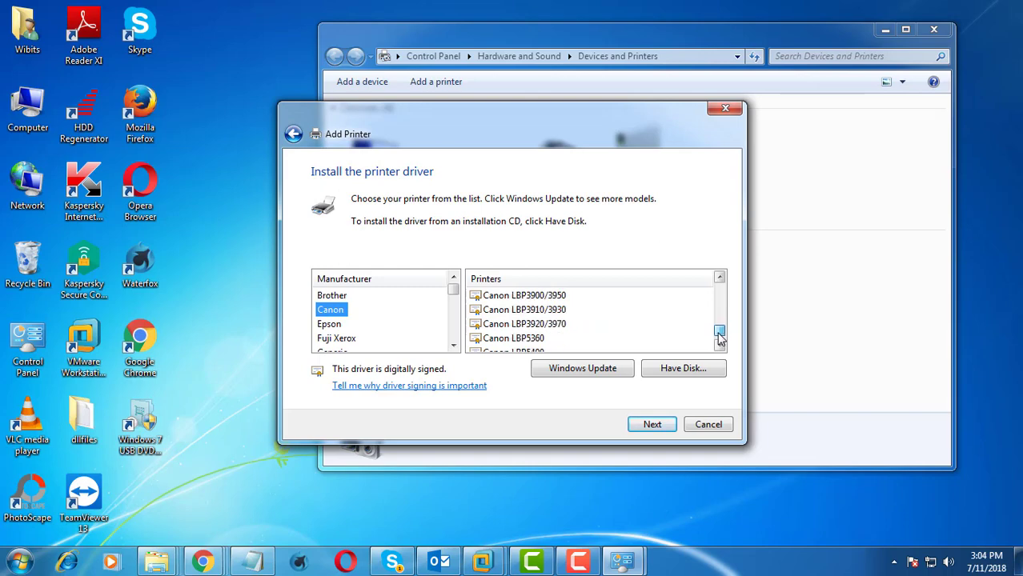
left_click(552, 310)
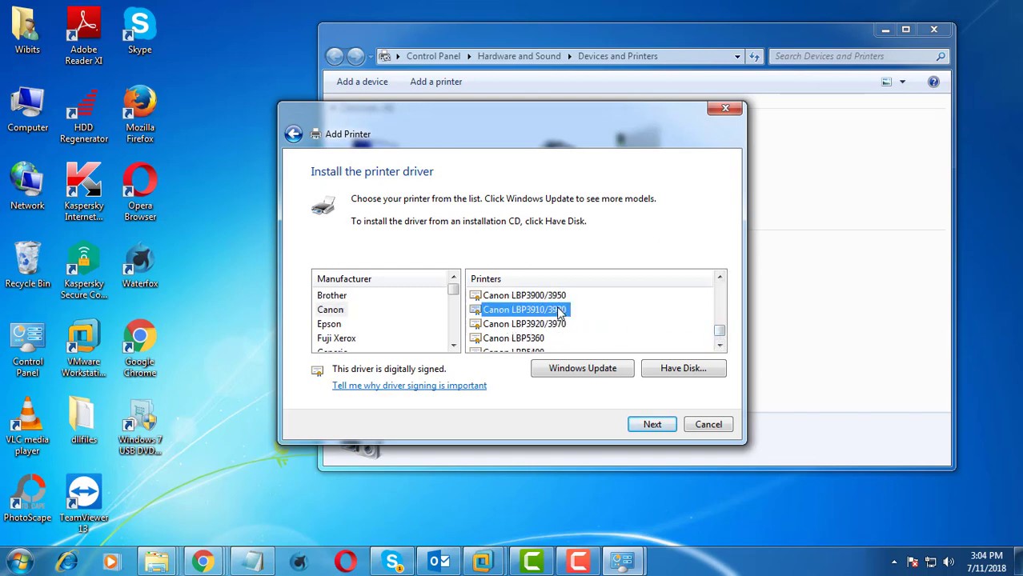
left_click(657, 425)
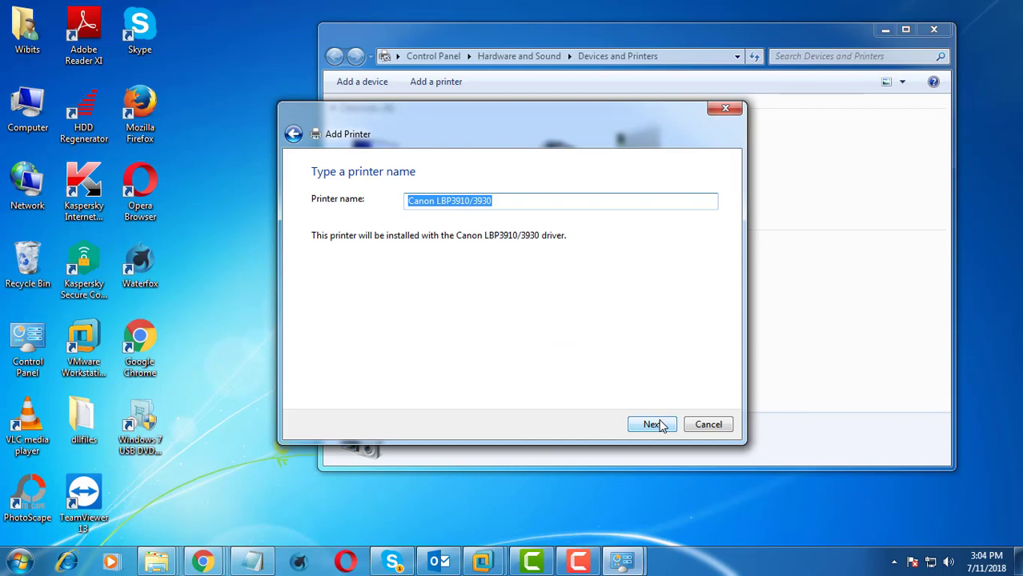
Step: Install the Canon LBP3910/3930 as default, shared as 'My Office Printer', then close Devices and Printers
left_click(657, 425)
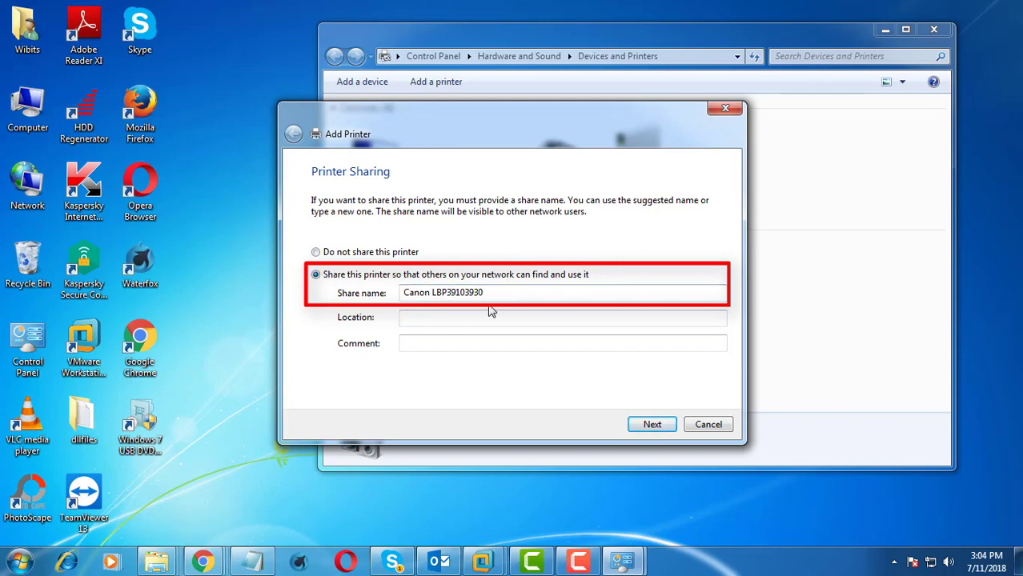
left_click_drag(509, 293, 400, 293)
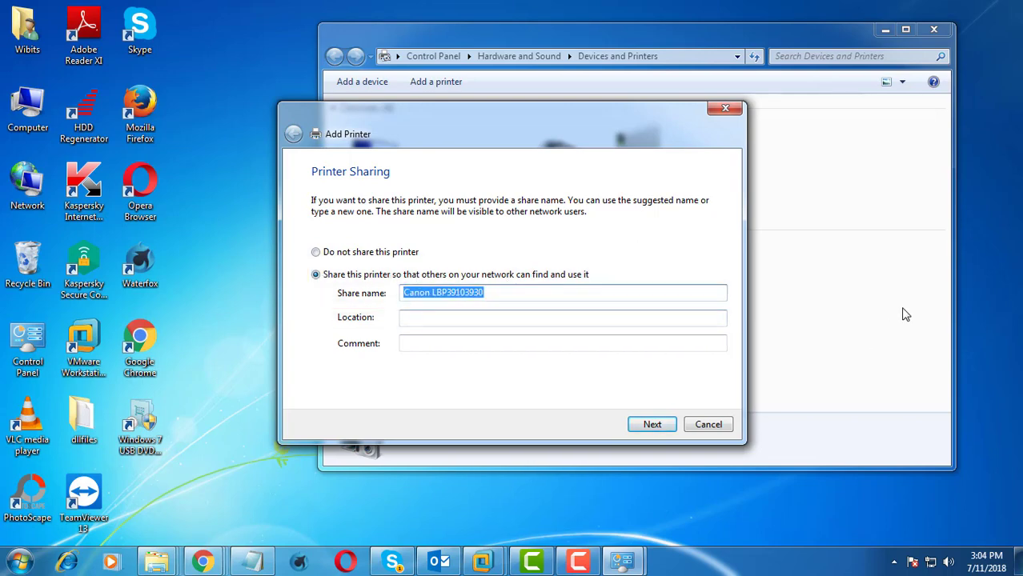
type("My Office Printer")
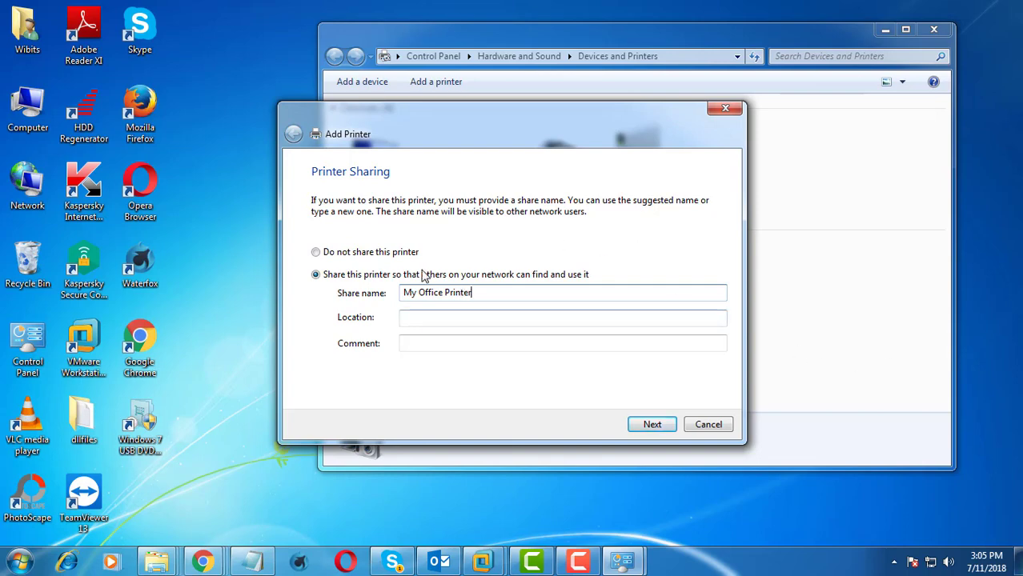
left_click(651, 425)
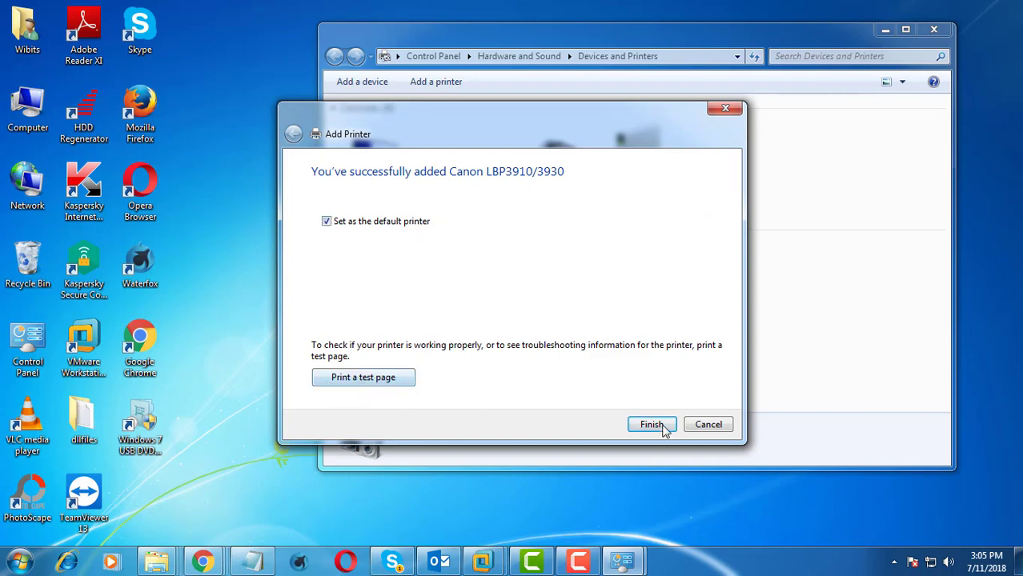
left_click(662, 427)
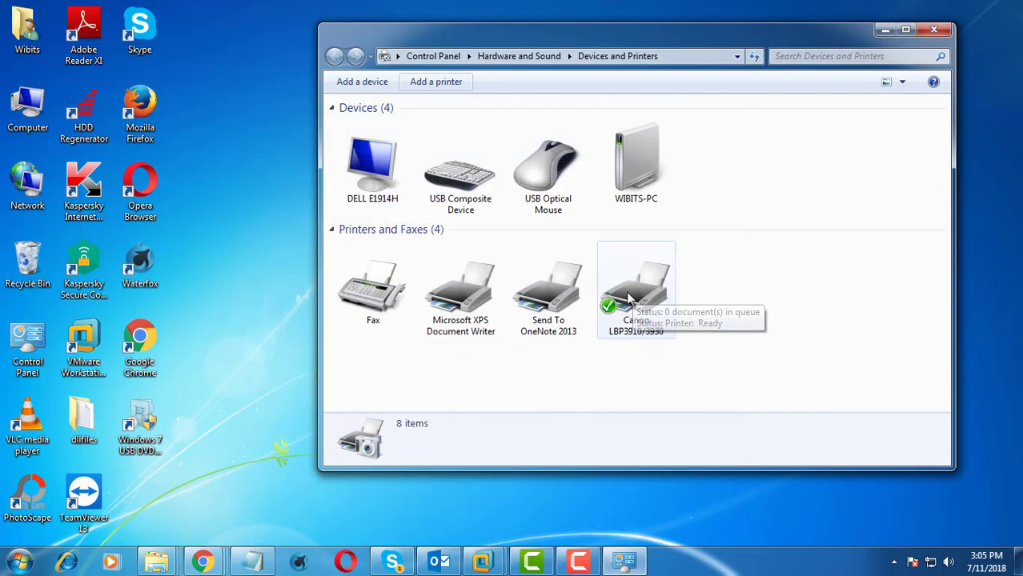
left_click(931, 32)
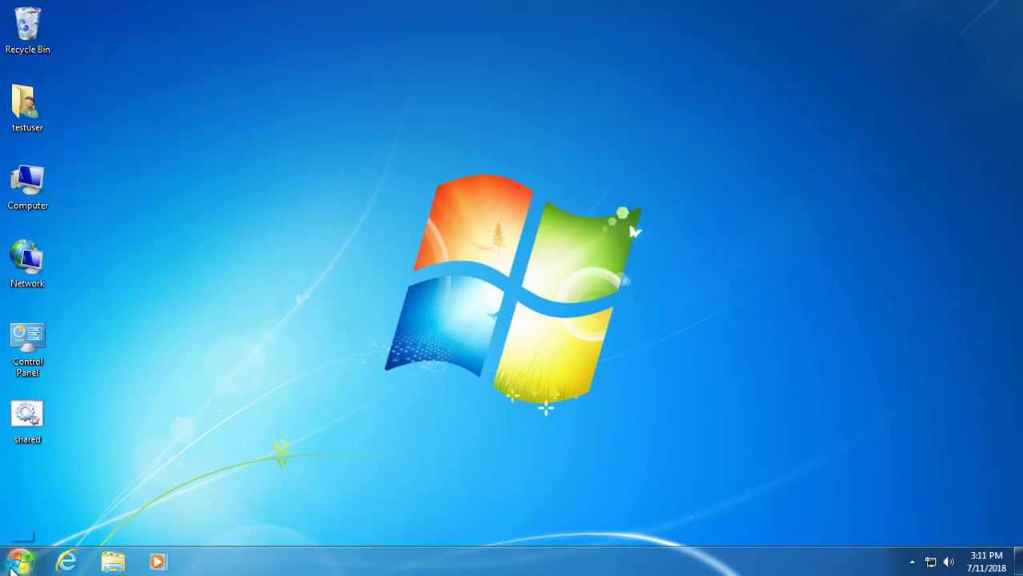
Step: Open \\192.168.2.242 from the Start search box and sign in with network credentials
left_click(21, 563)
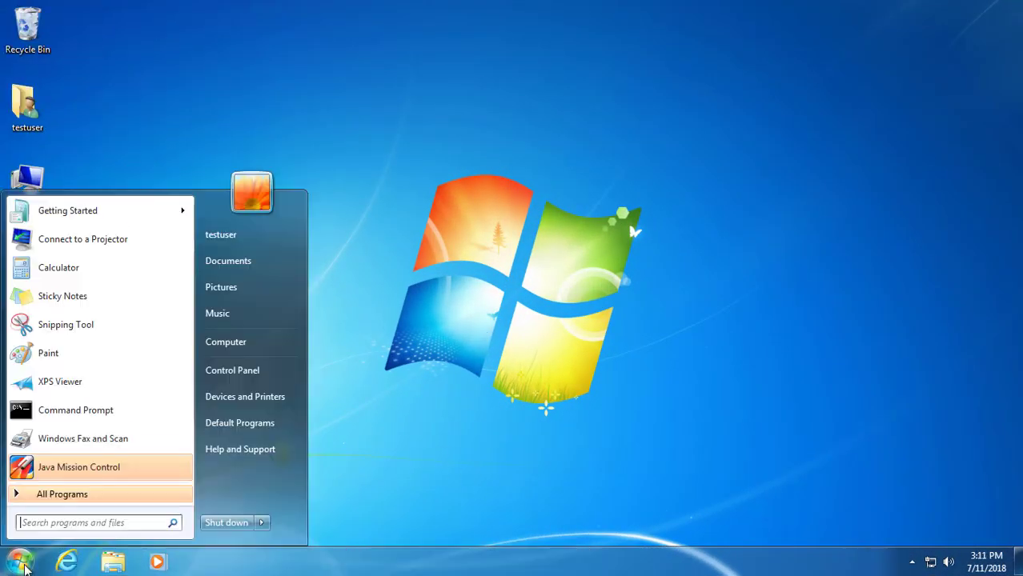
left_click(73, 523)
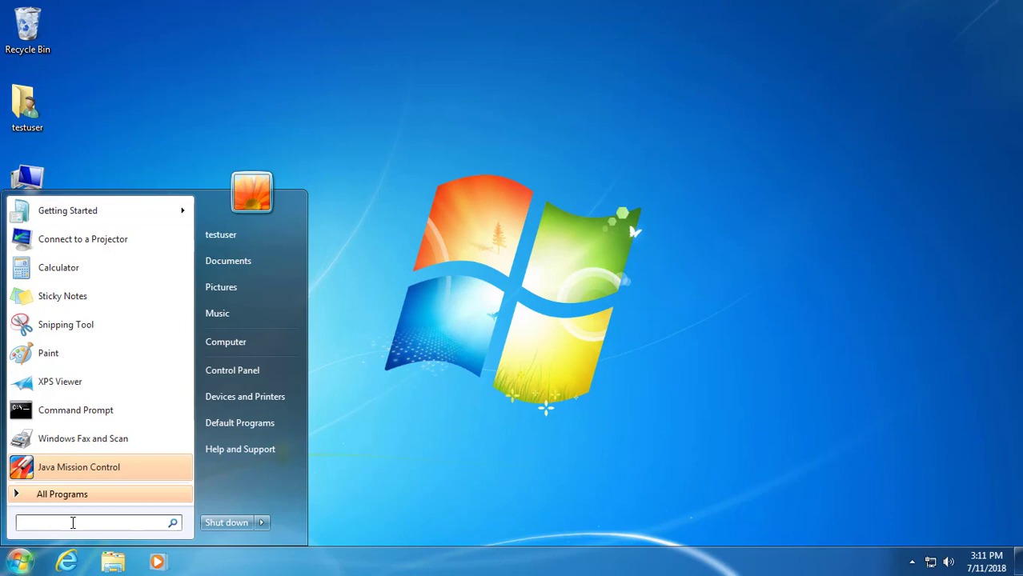
type("\\\\192.168.2.242")
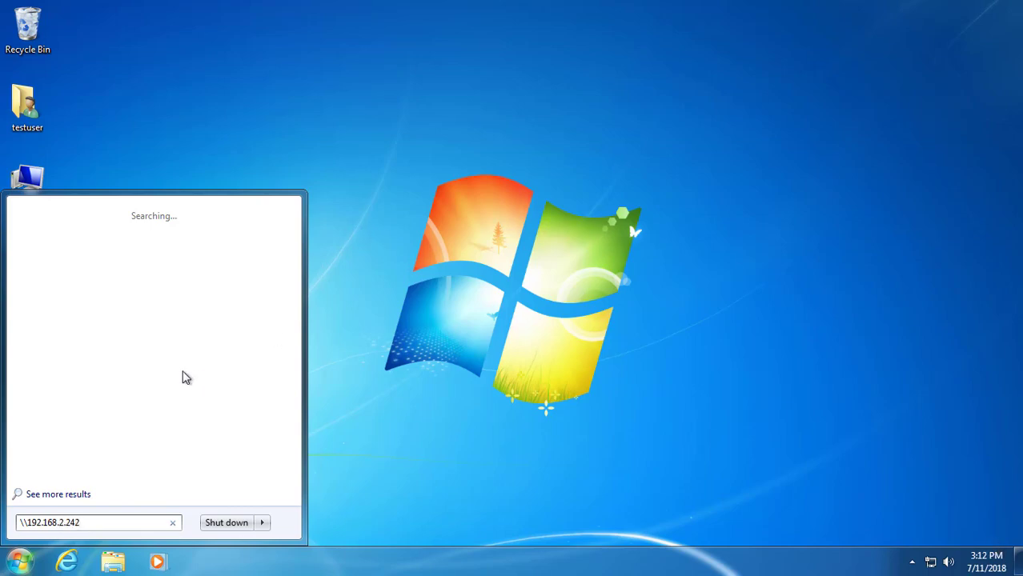
key("Return")
type("wibits")
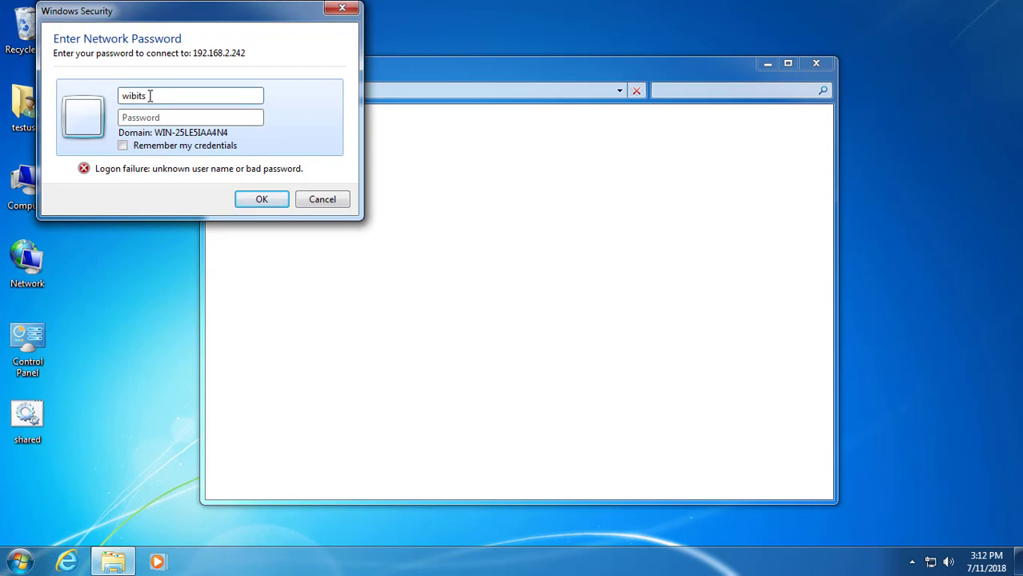
type("w")
key("Return")
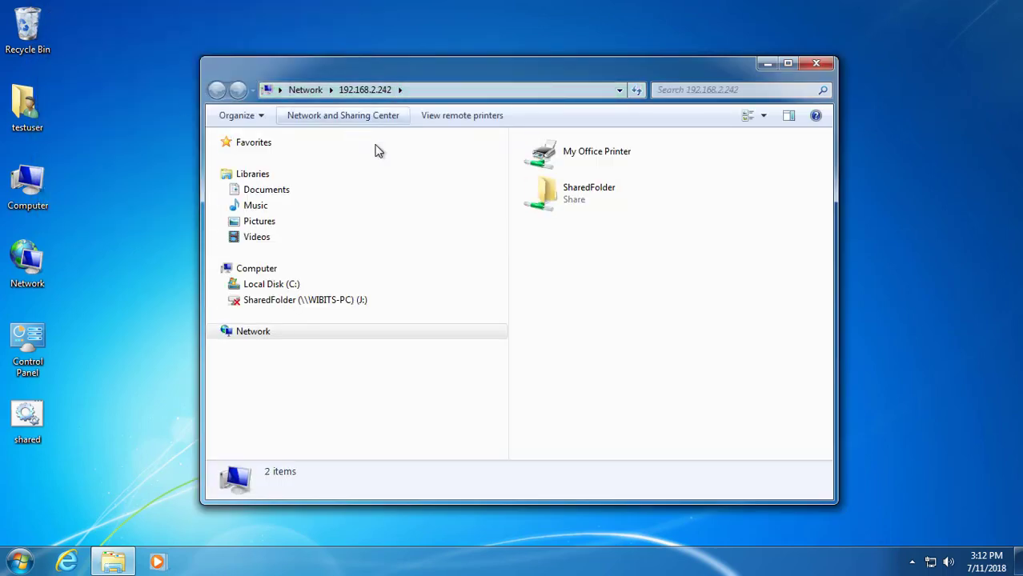
Step: Connect to the shared My Office Printer, check its Printer menu, then close the queue and Explorer
double_click(596, 158)
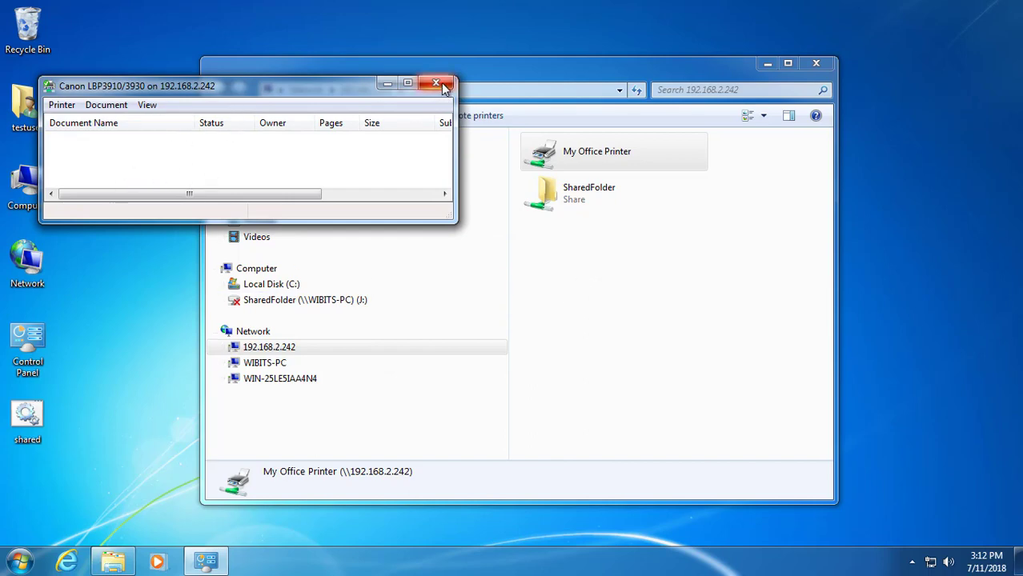
left_click(62, 105)
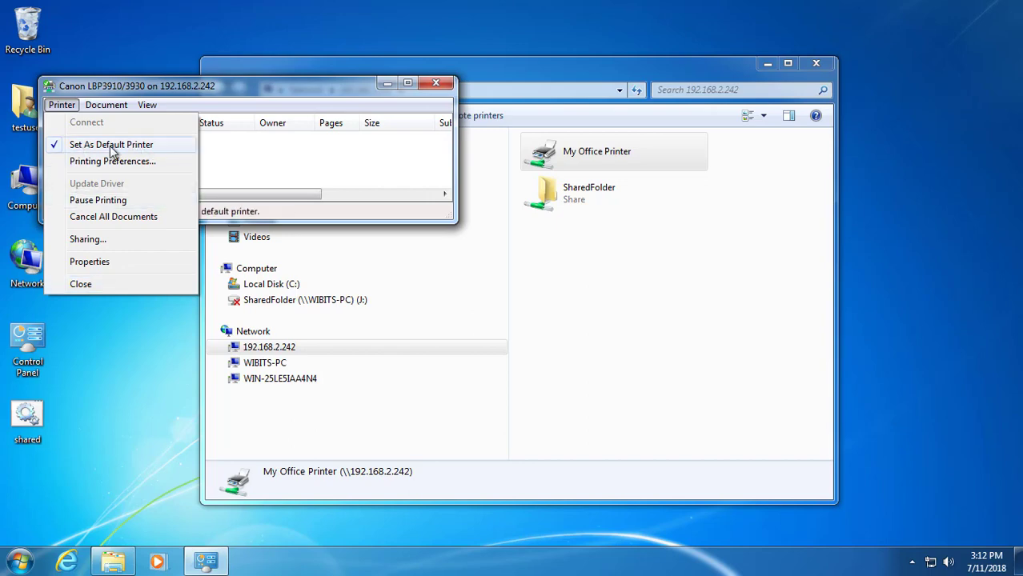
left_click(80, 284)
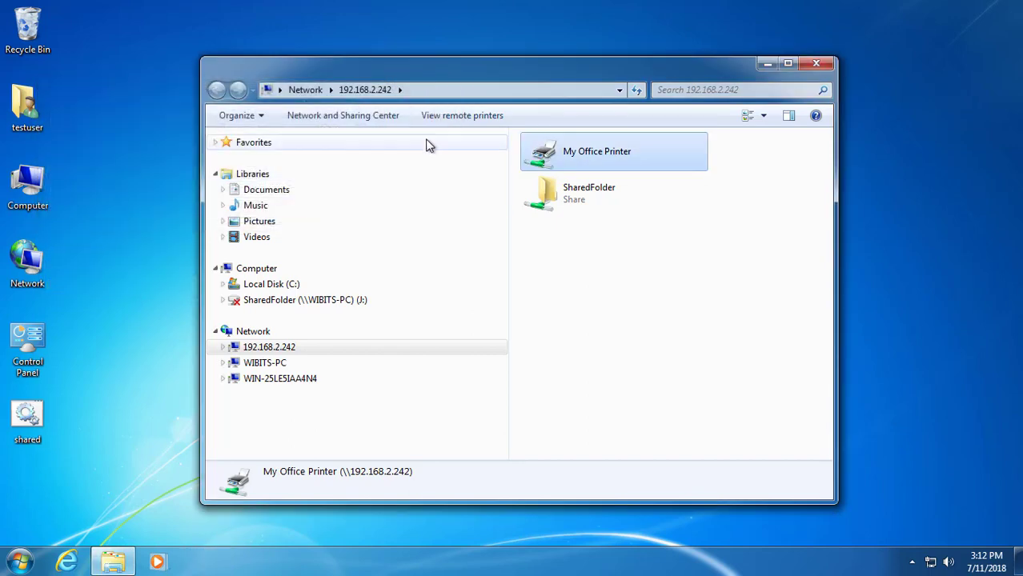
left_click(817, 65)
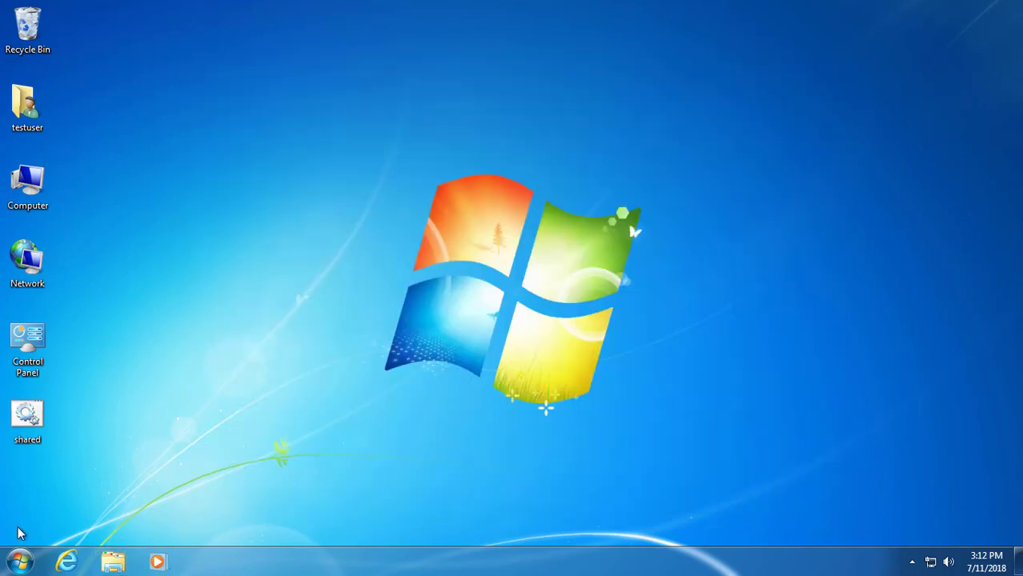
left_click(11, 565)
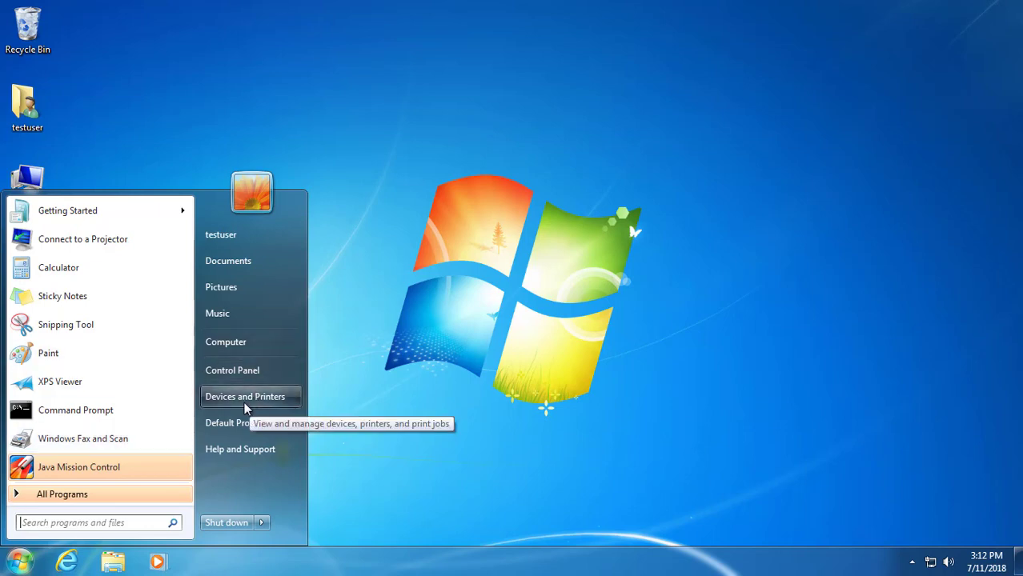
left_click(264, 398)
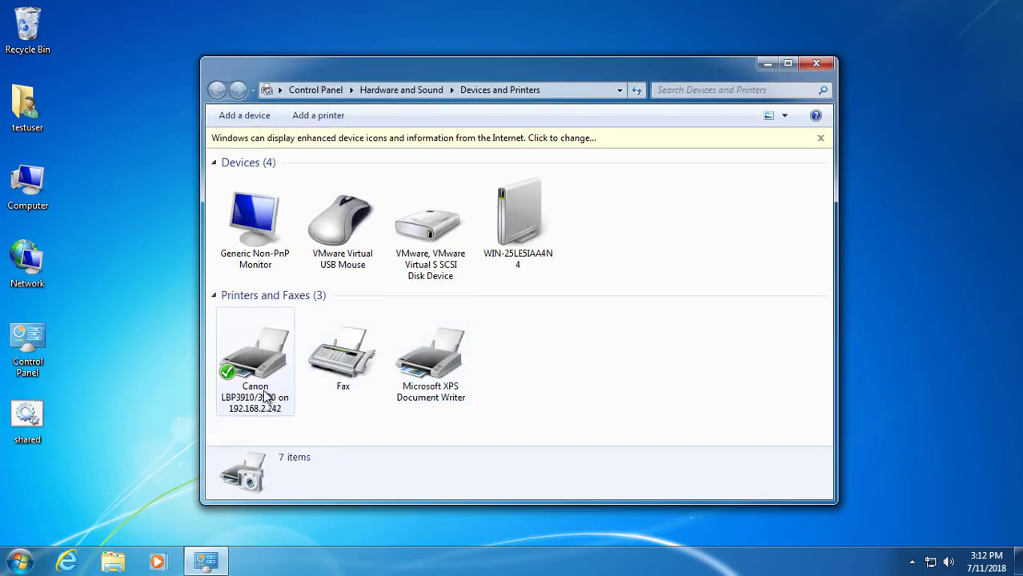
left_click(827, 69)
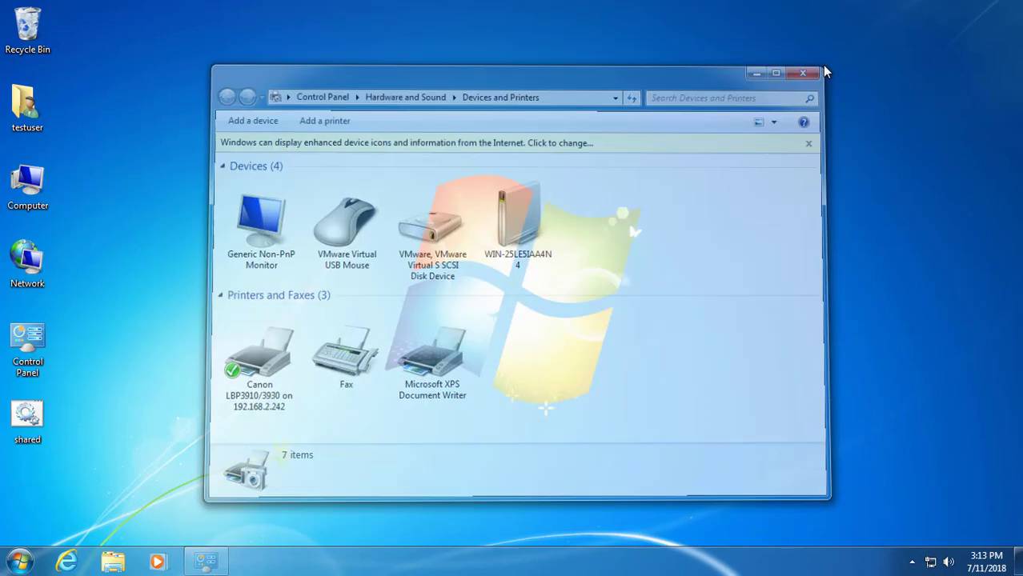